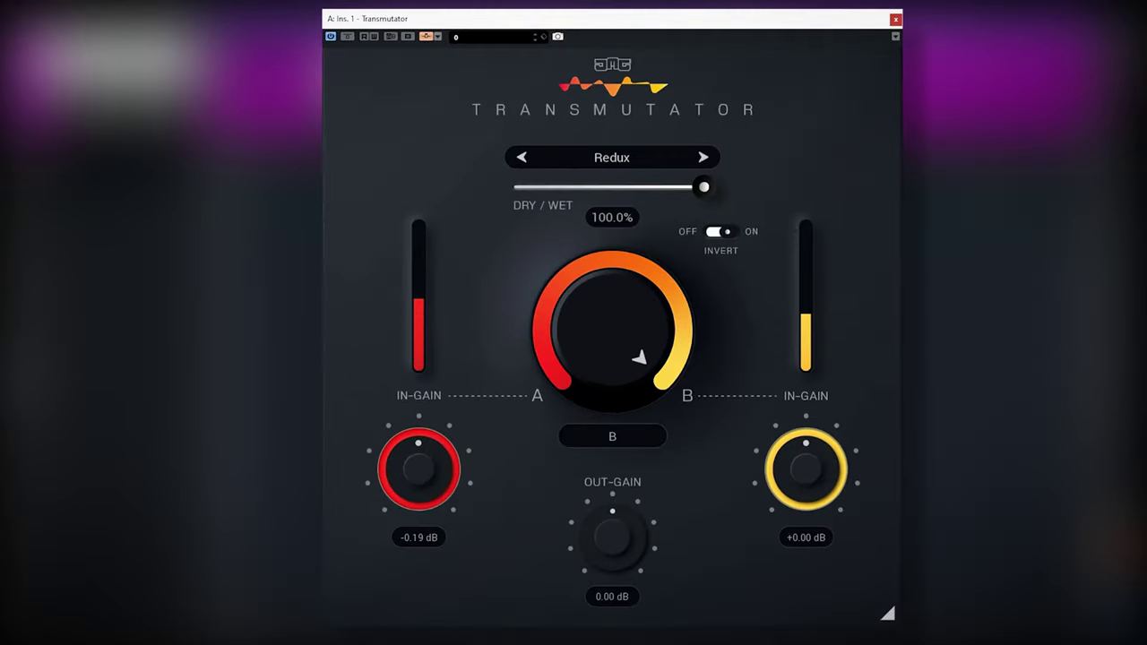
Nudge the Pitch-mode blend dial from B back to fully A.
left_click_drag(667, 336, 667, 324)
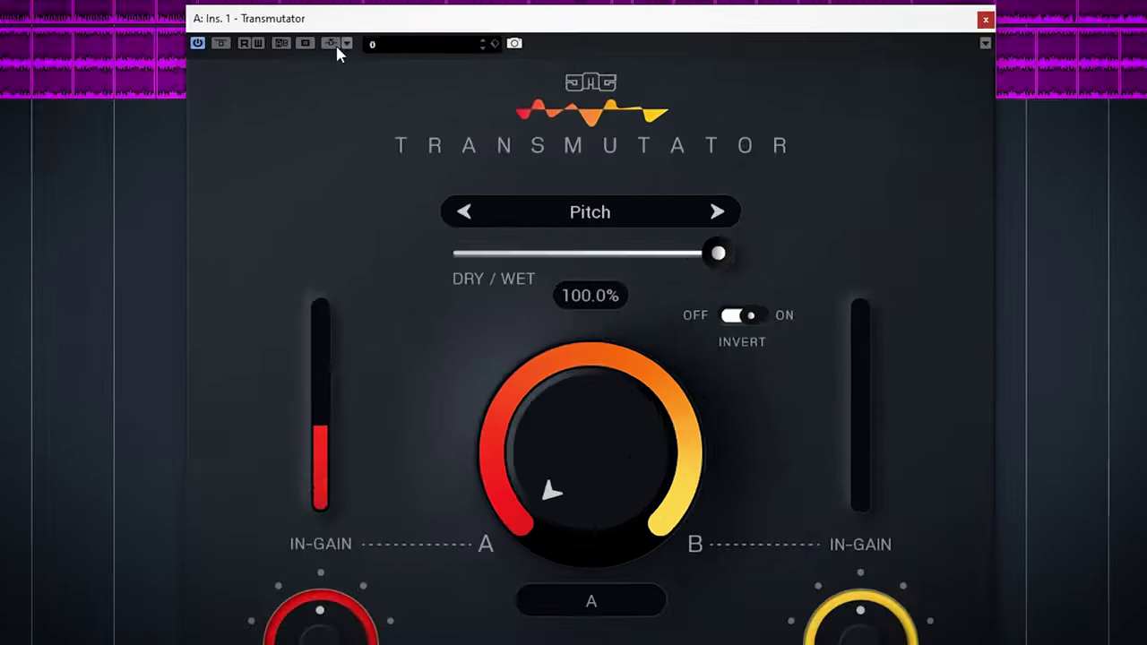
Enable side-chaining and add track B as an active side-chain input.
left_click(332, 44)
left_click(346, 42)
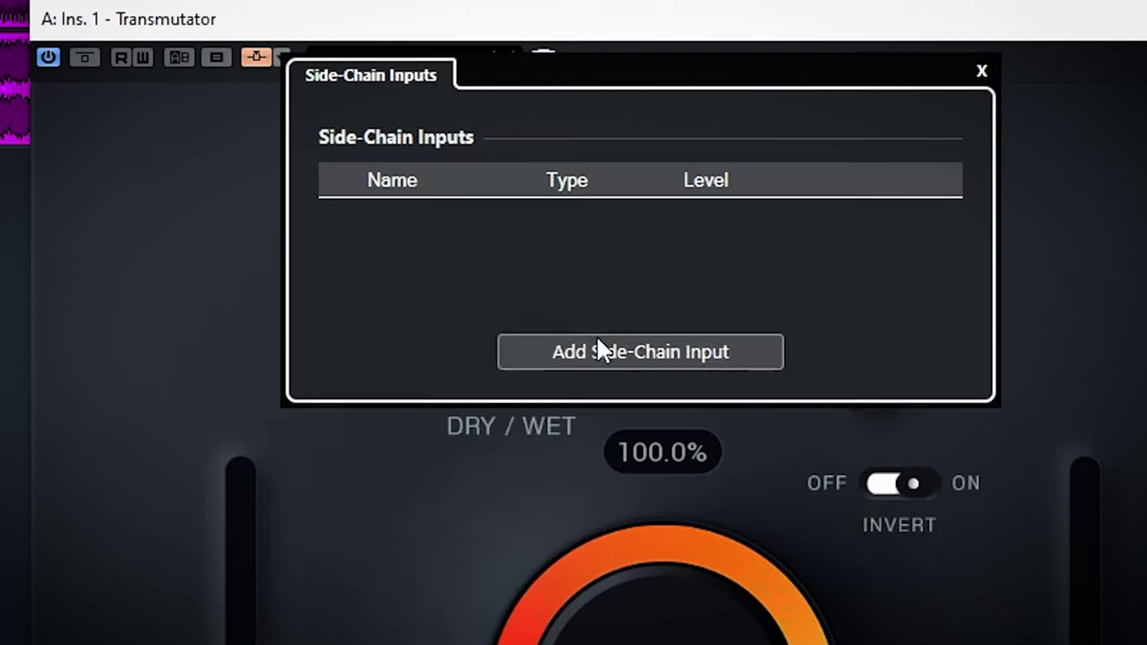
left_click(600, 349)
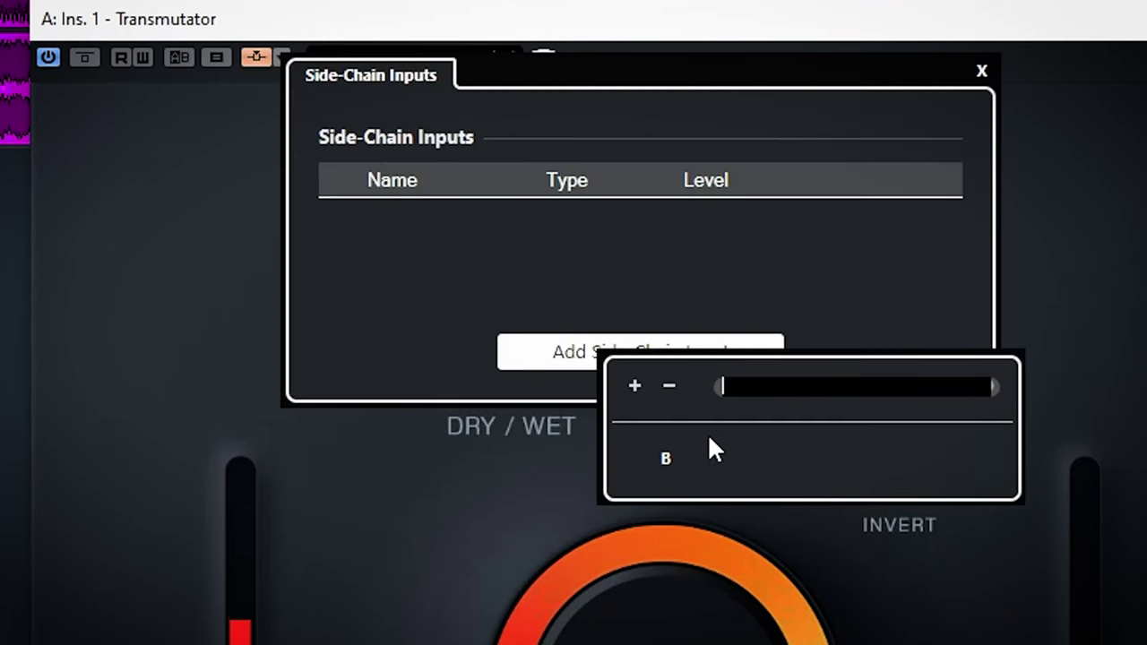
left_click(673, 461)
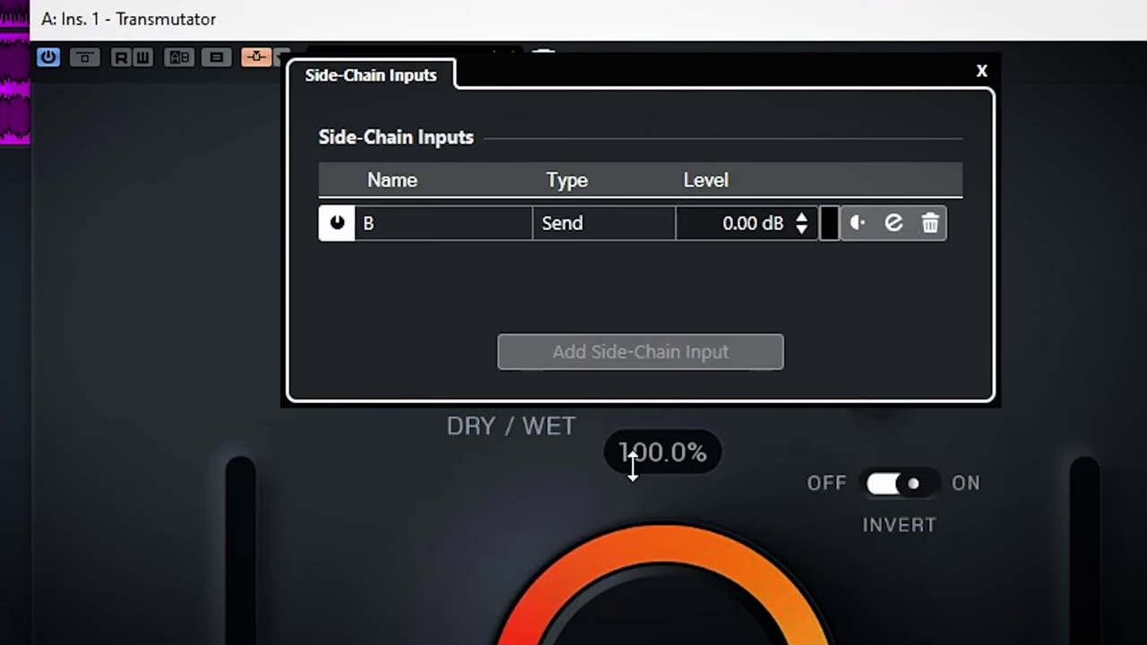
left_click(862, 223)
left_click(170, 338)
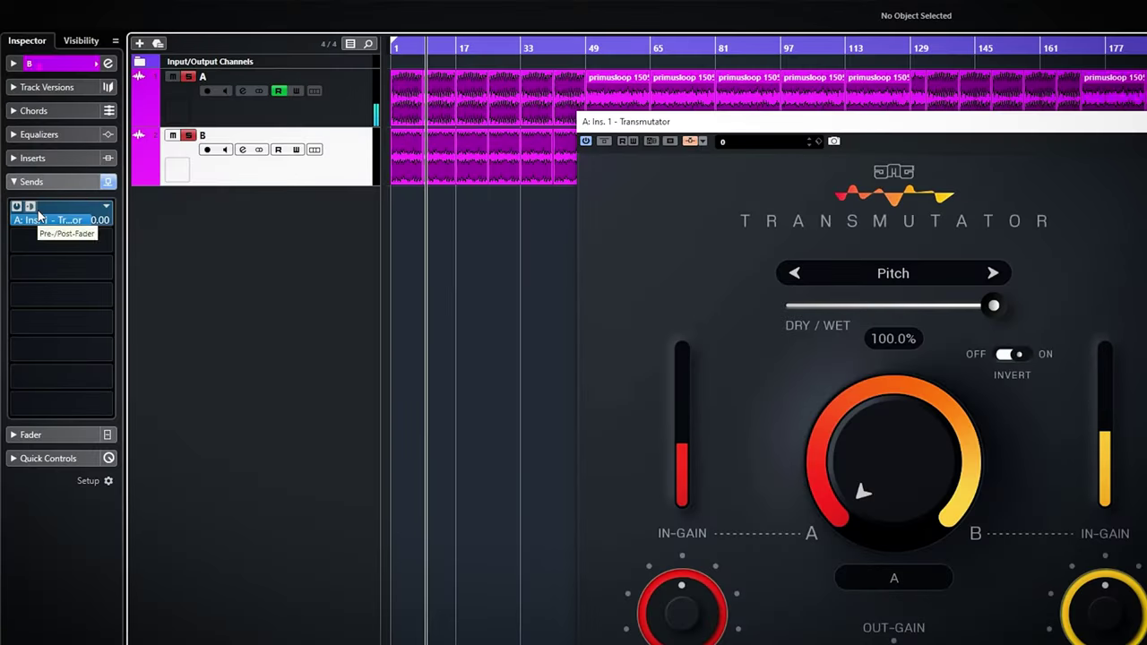
Leave the blend at A and pull track B's volume fader down to -oo.
mouse_move(865, 439)
left_mouse_down()
mouse_move(865, 358)
mouse_move(865, 448)
left_mouse_up()
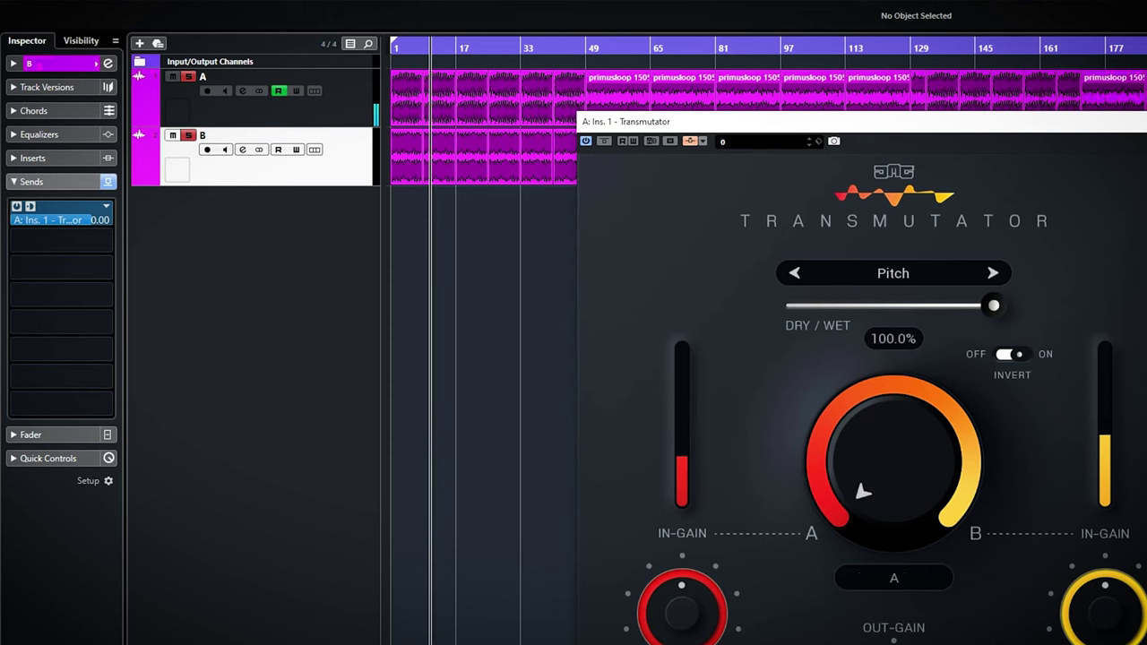
left_click(62, 435)
left_click_drag(43, 307, 36, 423)
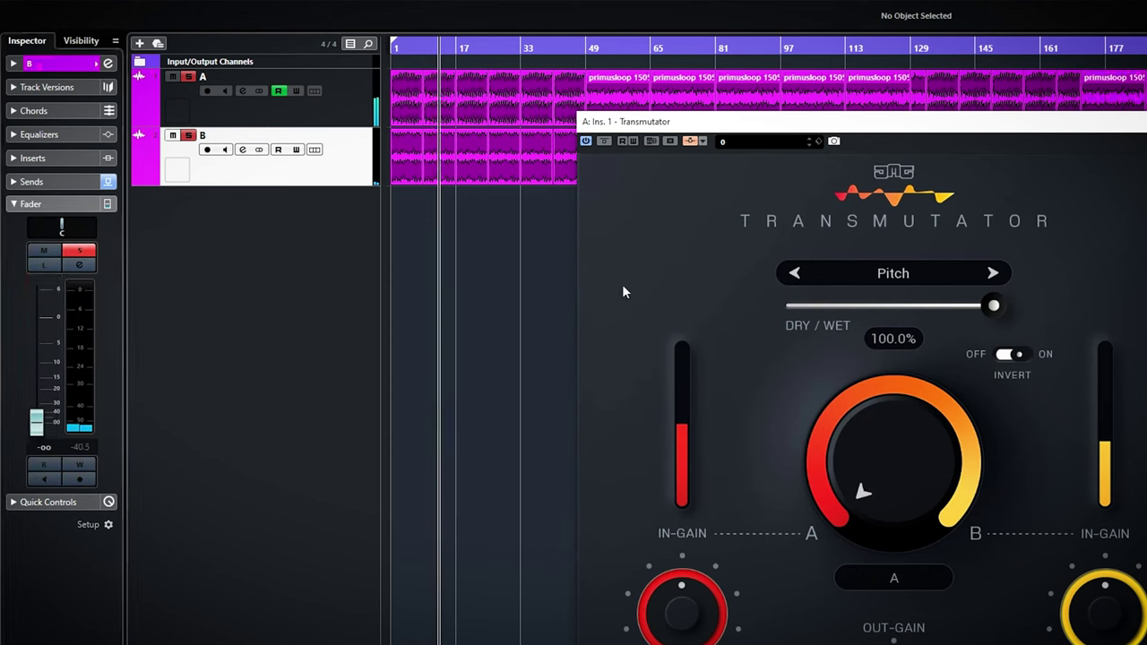
left_click_drag(978, 134, 1037, 138)
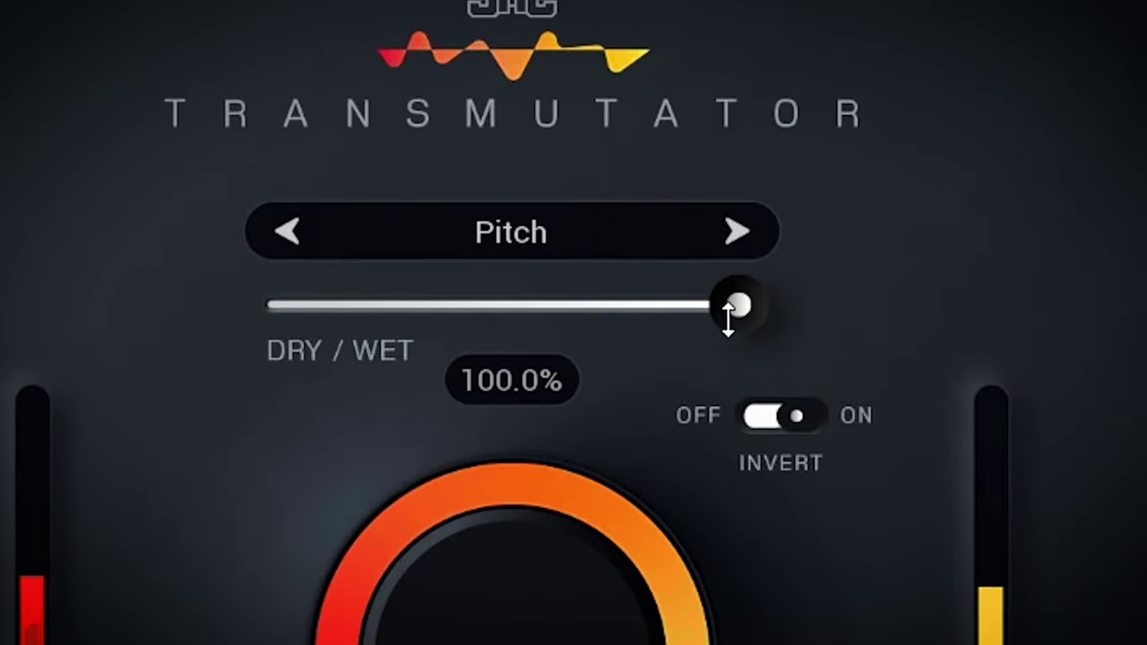
Set the Dry/Wet mix to 0.00% and turn the blend back toward A.
mouse_move(737, 304)
left_mouse_down()
mouse_move(302, 305)
mouse_move(740, 305)
left_mouse_up()
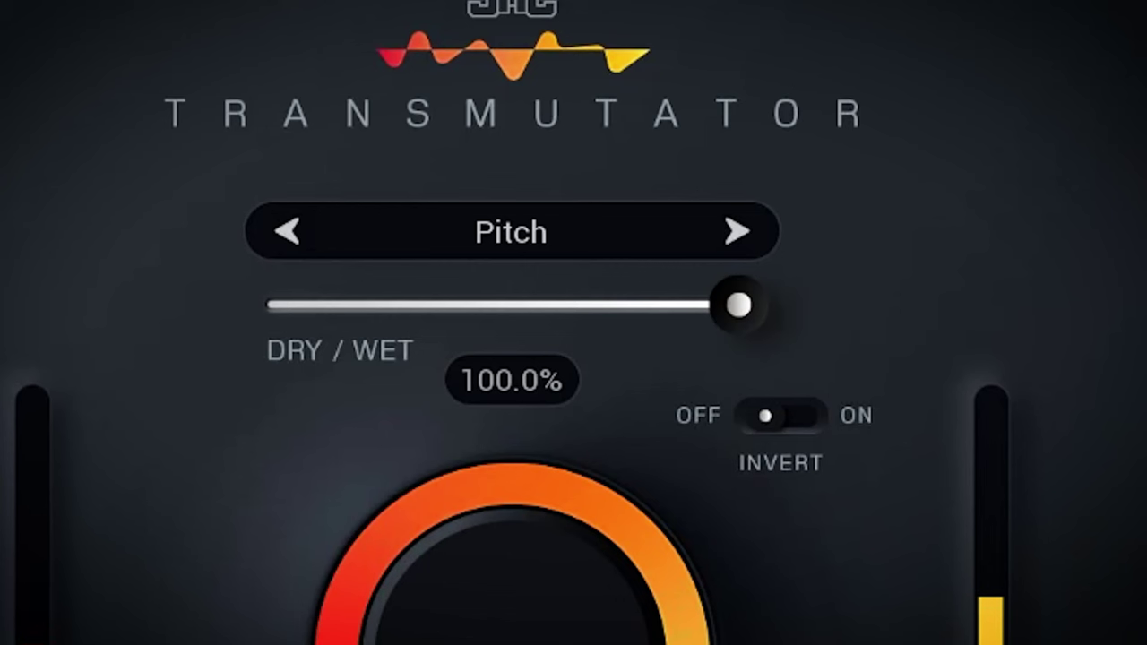
left_click_drag(738, 306, 264, 305)
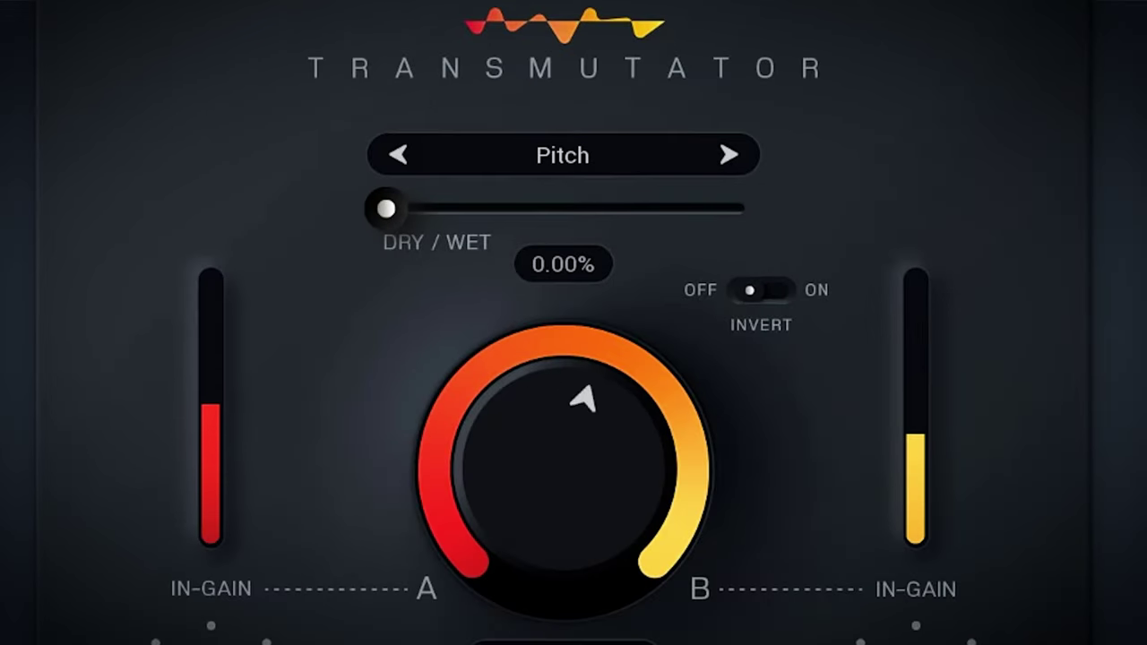
left_click_drag(568, 421, 568, 540)
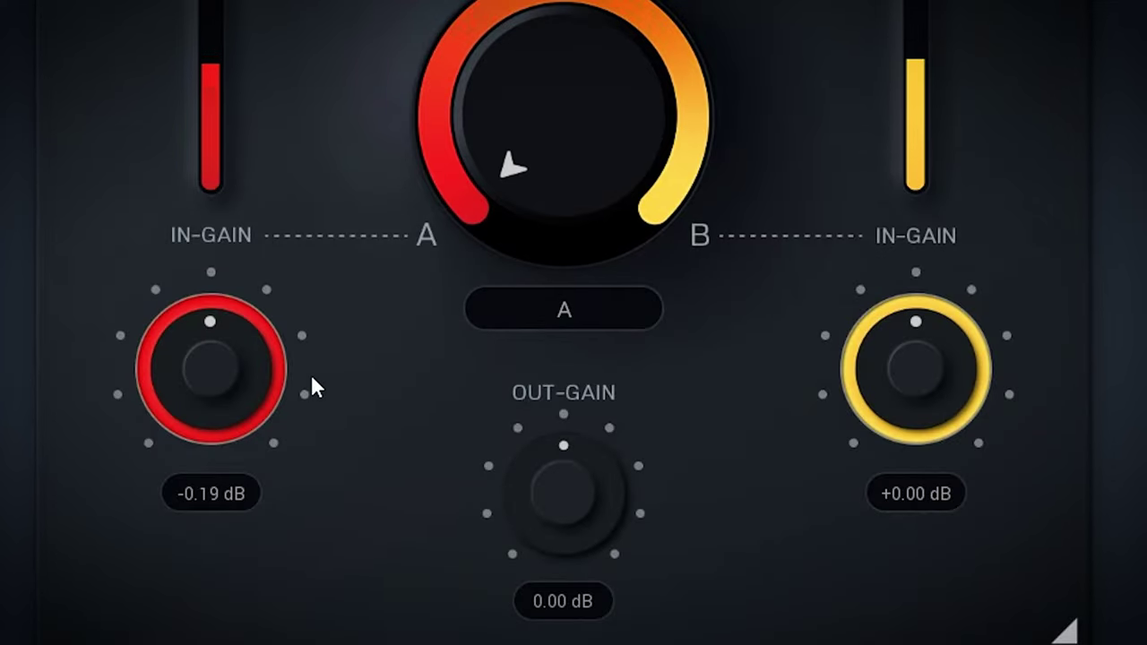
Set A in-gain to +0.38 dB, B in-gain to -0.19 dB, and out-gain to -0.58 dB.
left_click_drag(210, 367, 210, 381)
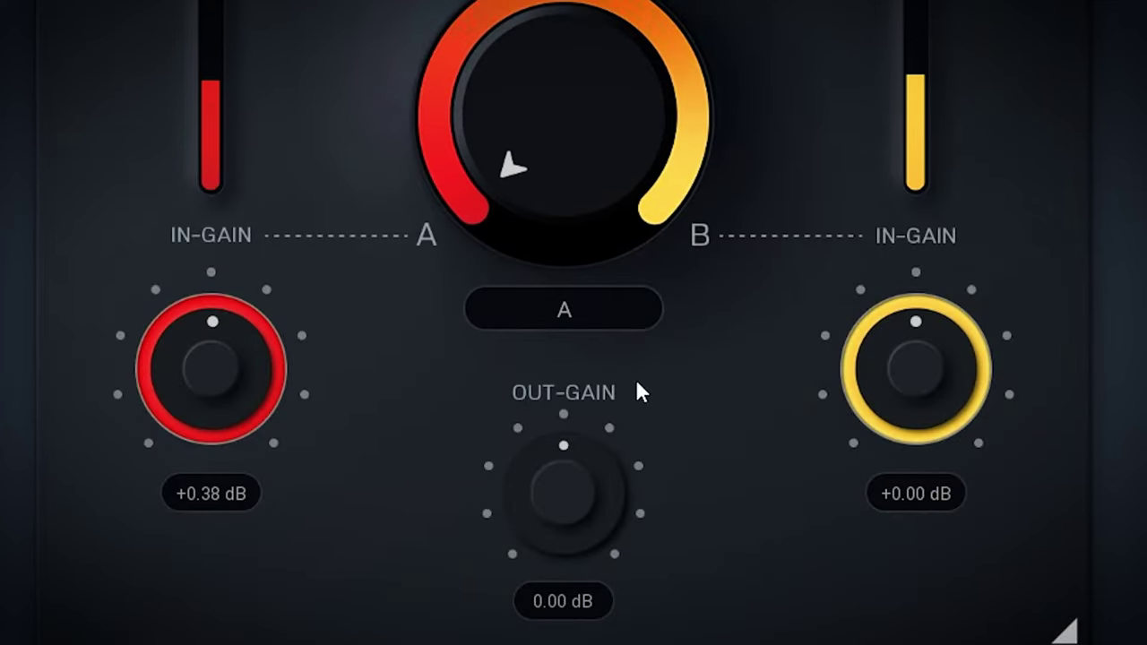
left_click_drag(871, 371, 871, 395)
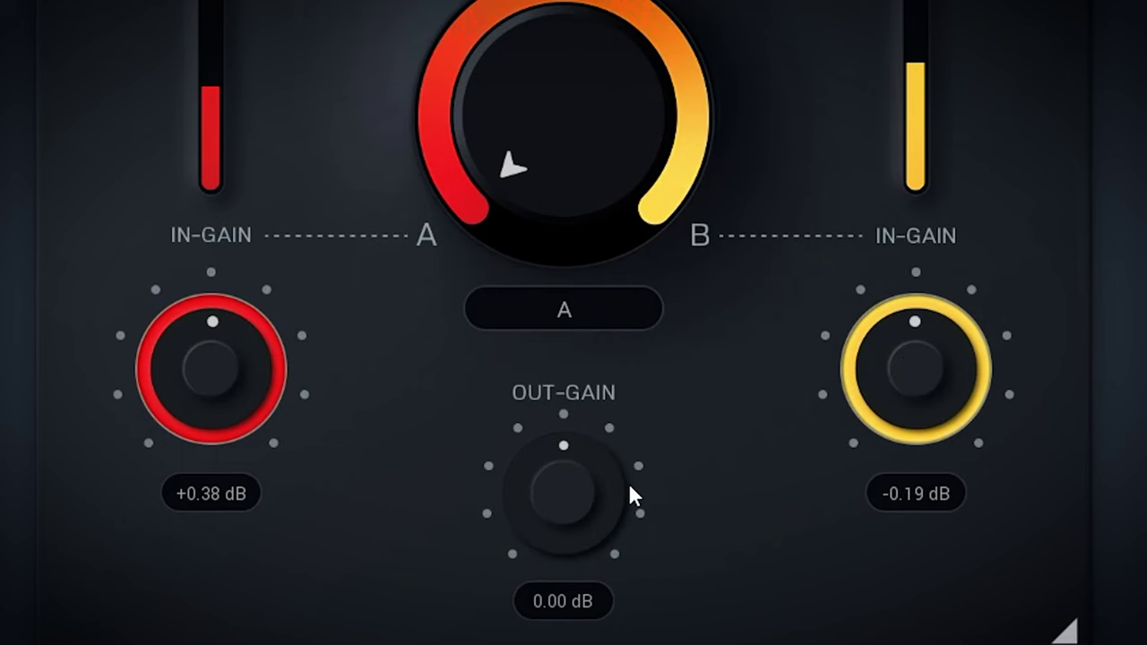
mouse_move(601, 492)
left_mouse_down()
mouse_move(601, 555)
mouse_move(601, 489)
left_mouse_up()
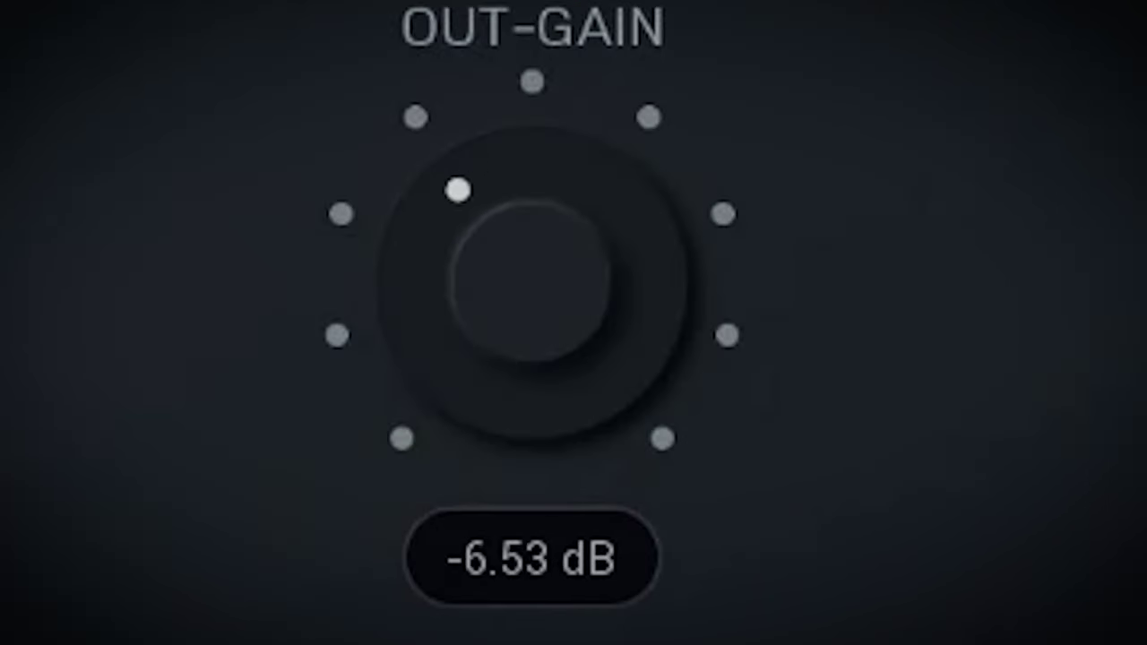
left_click_drag(531, 281, 531, 291)
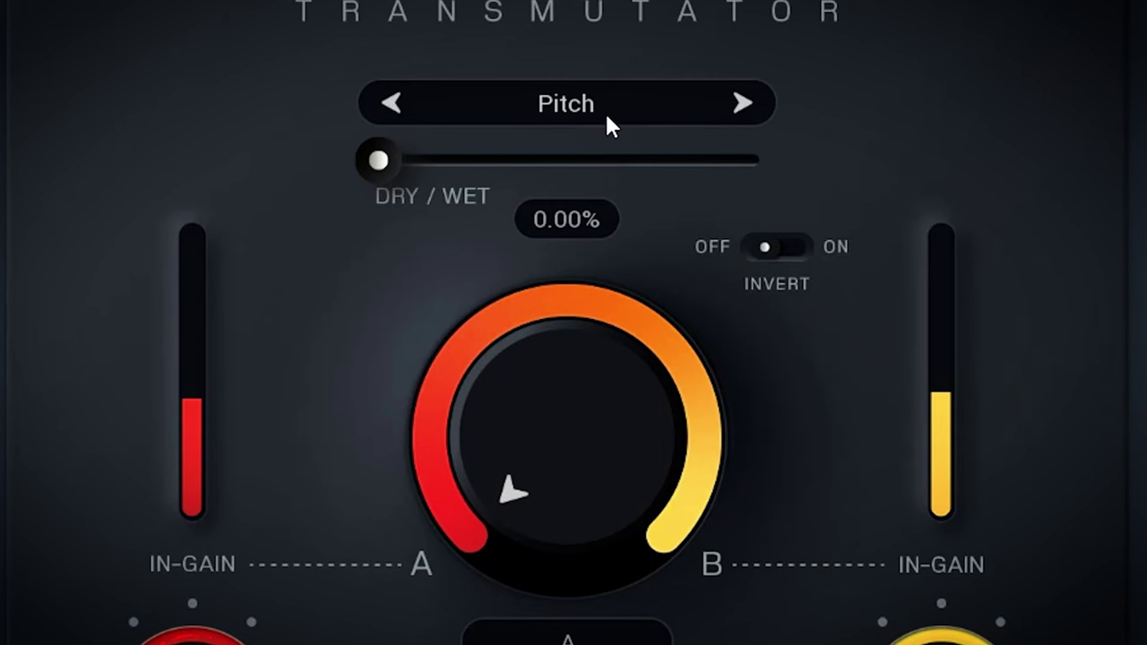
Keep Pitch as the blend mode and switch Invert on.
left_click(606, 115)
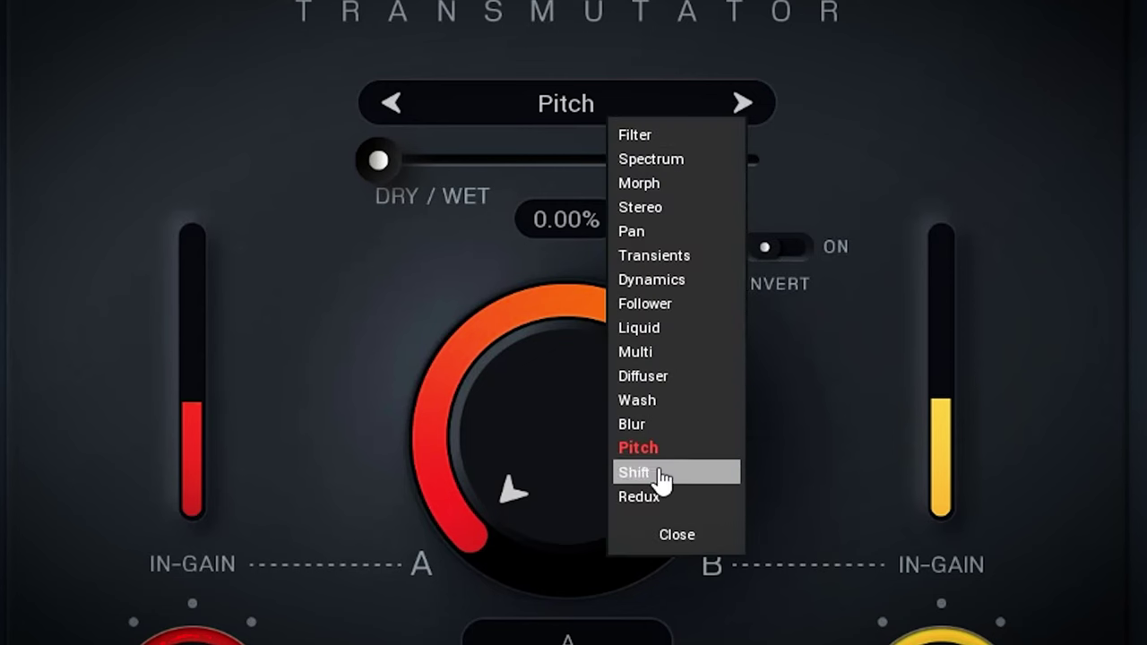
left_click(659, 538)
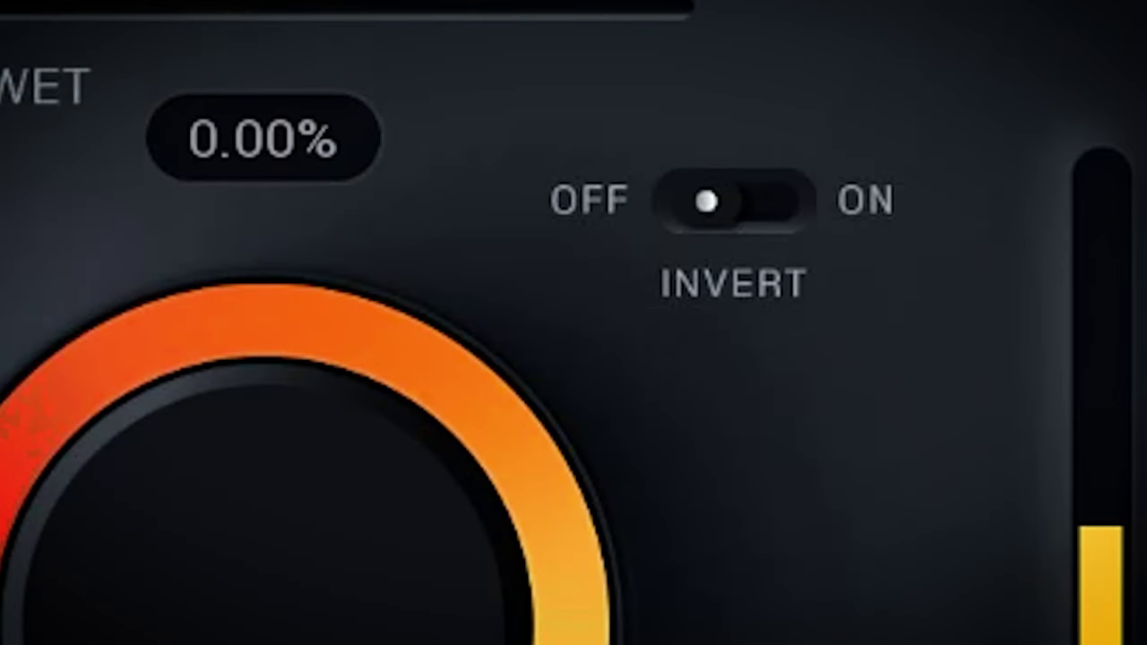
left_click(795, 253)
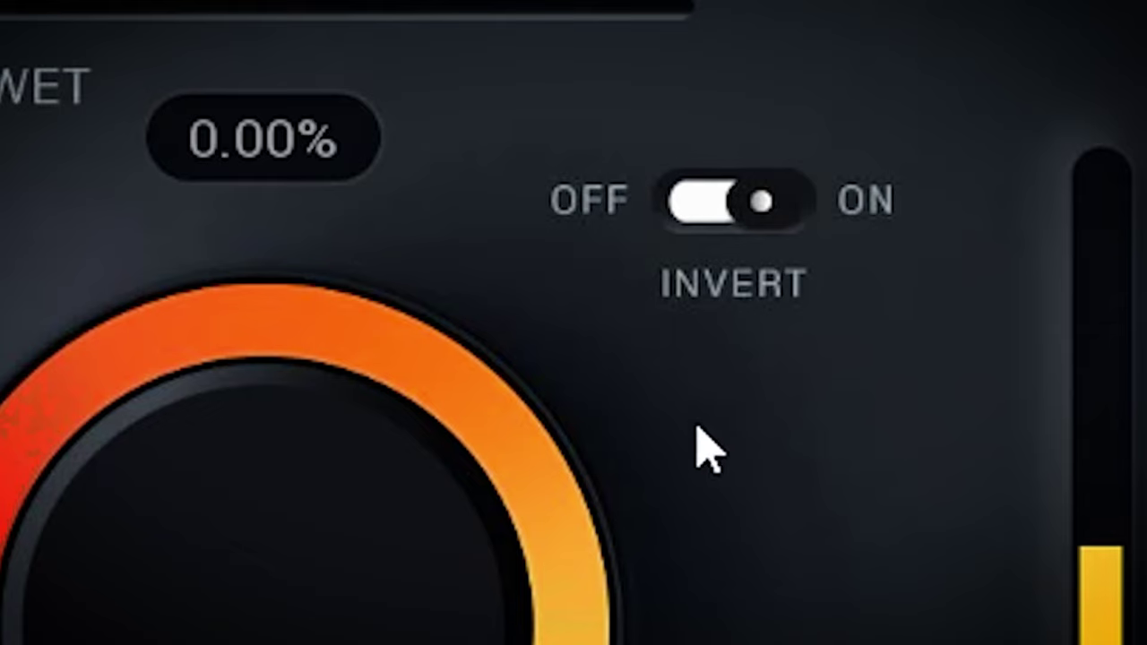
Switch Invert off, enlarge the plugin window, and bring up the blend mode list.
left_click(688, 213)
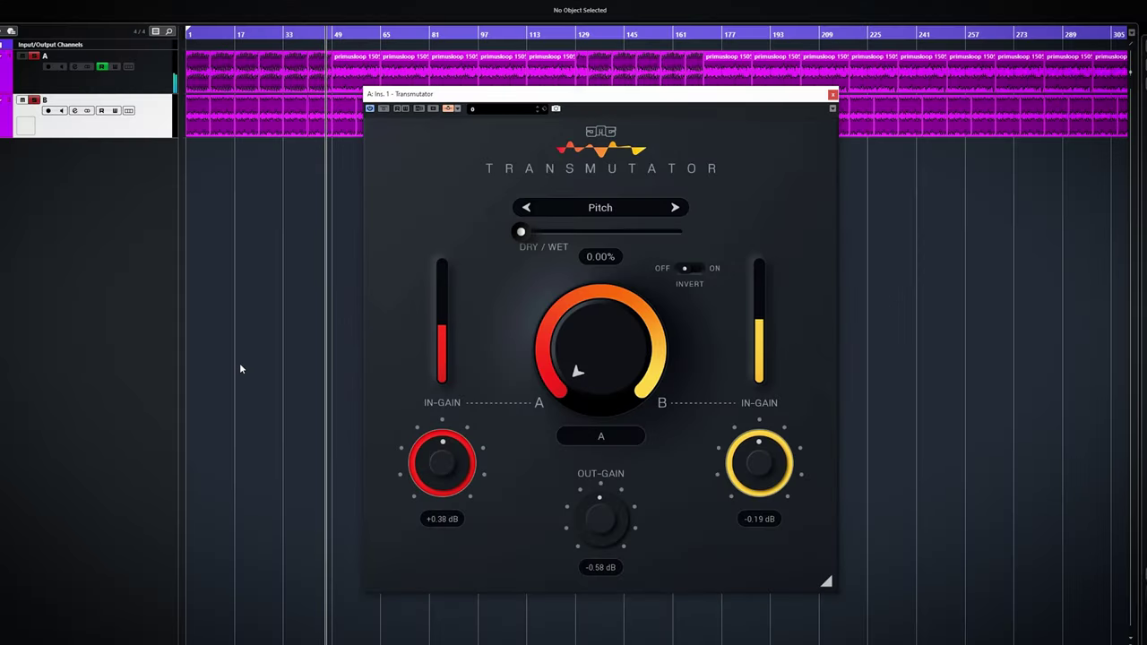
mouse_move(826, 581)
left_mouse_down()
mouse_move(934, 635)
mouse_move(811, 558)
mouse_move(825, 580)
left_mouse_up()
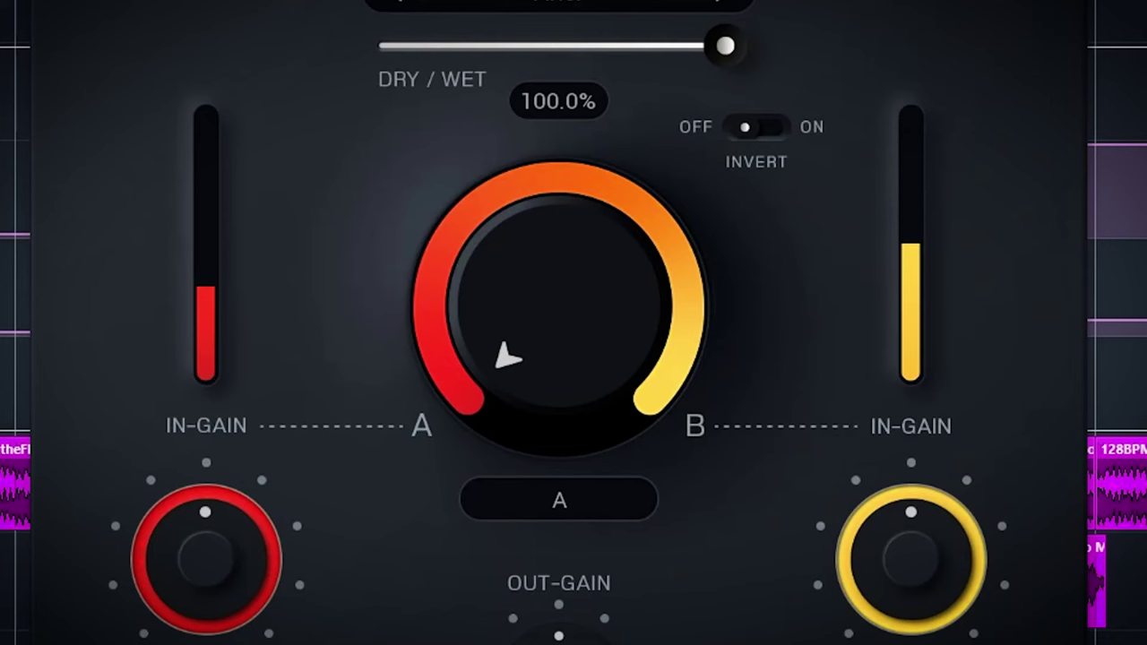
left_click(609, 5)
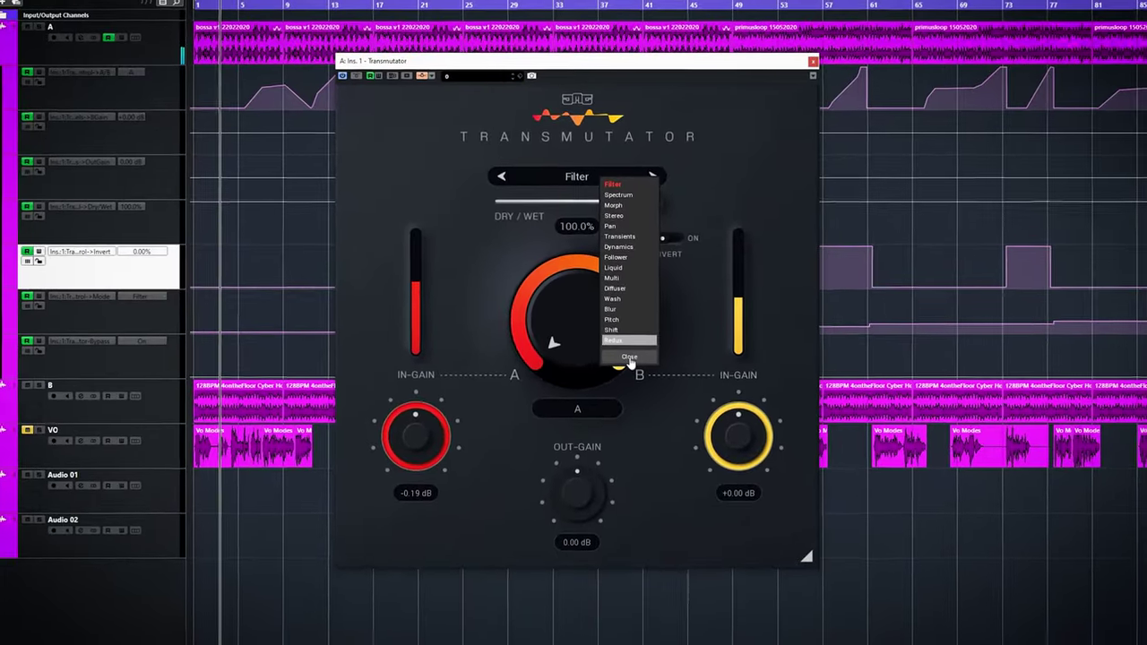
Choose Filter mode and turn the blend to 92% A, 8% B.
left_click(627, 350)
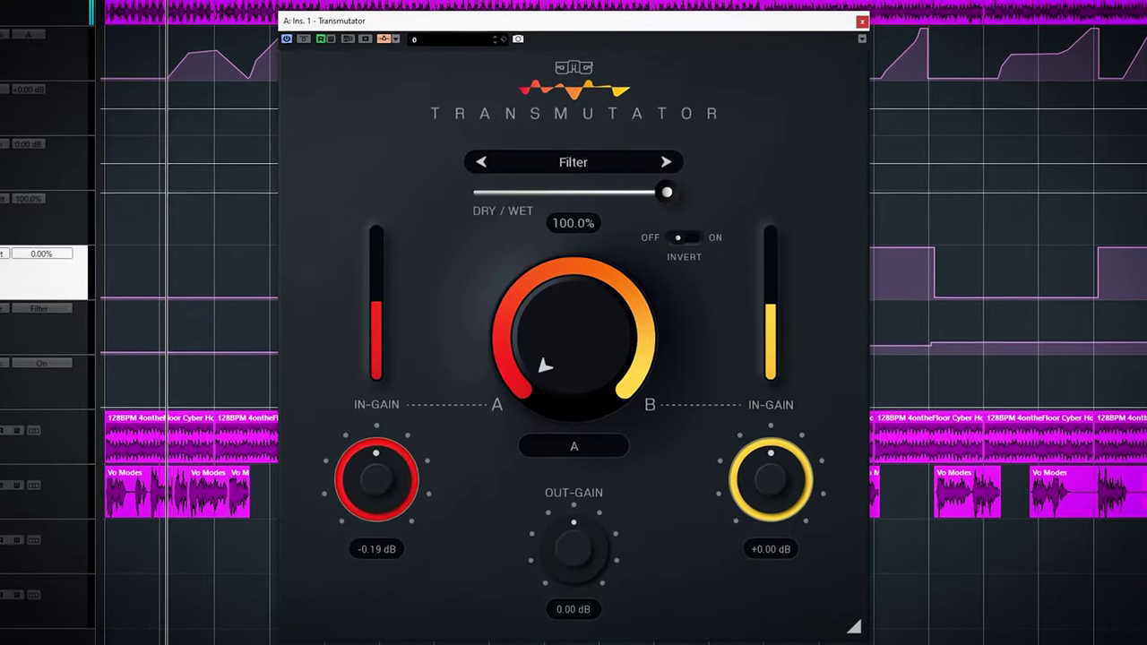
left_click_drag(546, 359, 545, 308)
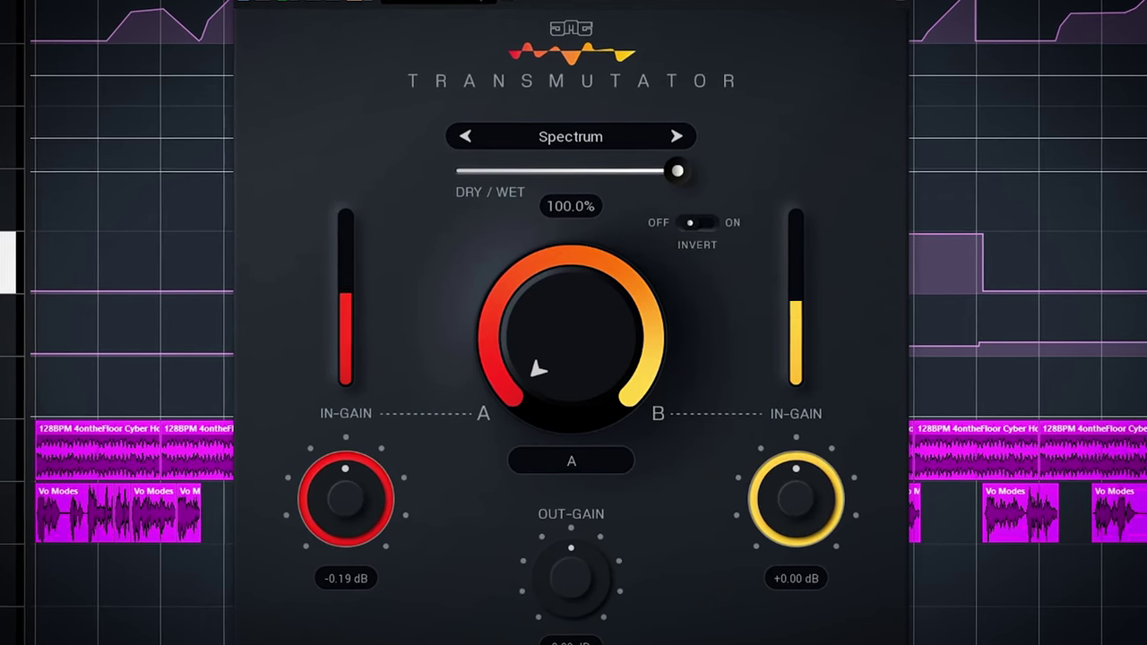
Sweep the Spectrum blend from A through an even mix to 8% A, 92% B.
left_click_drag(538, 367, 531, 359)
left_click_drag(532, 311, 559, 290)
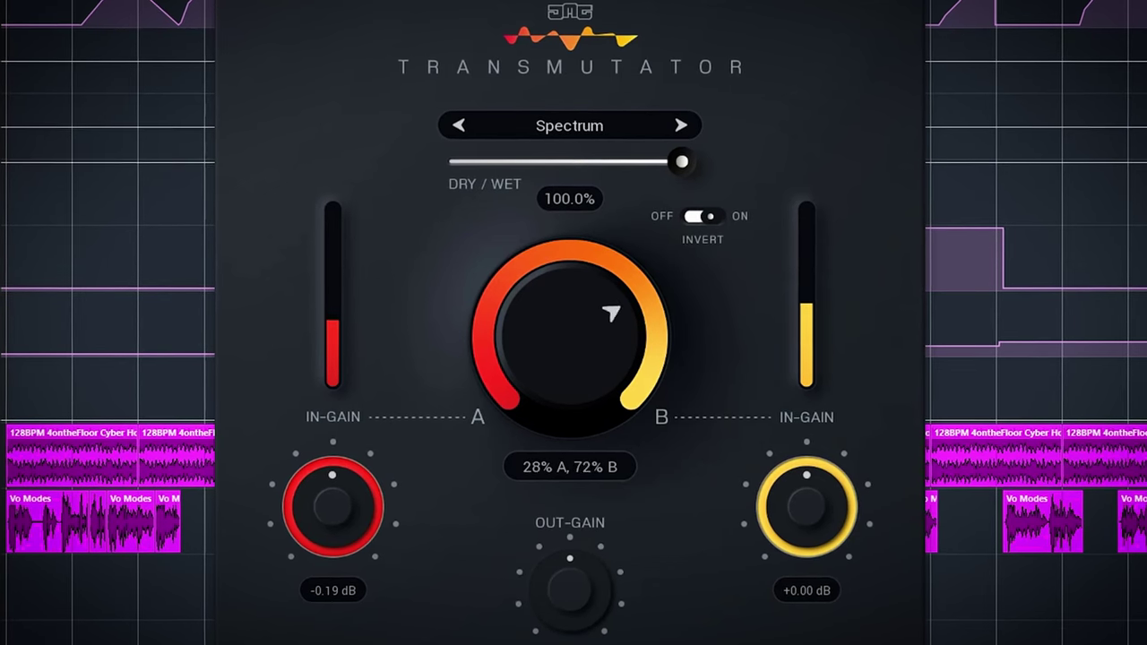
left_click_drag(611, 312, 605, 368)
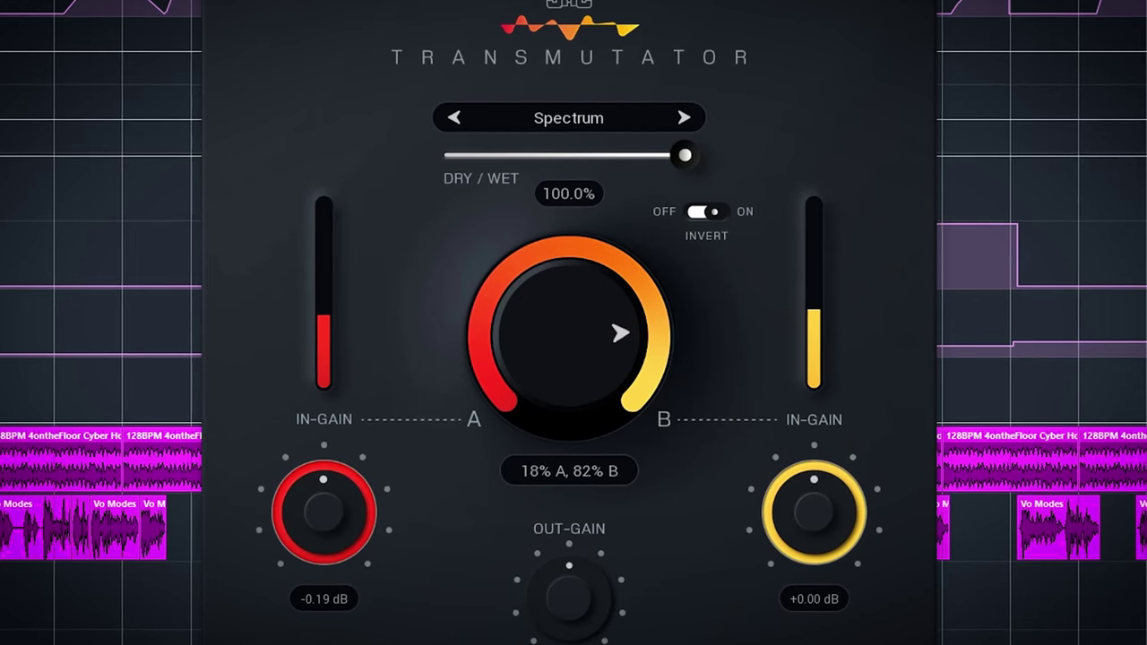
left_click_drag(620, 333, 615, 354)
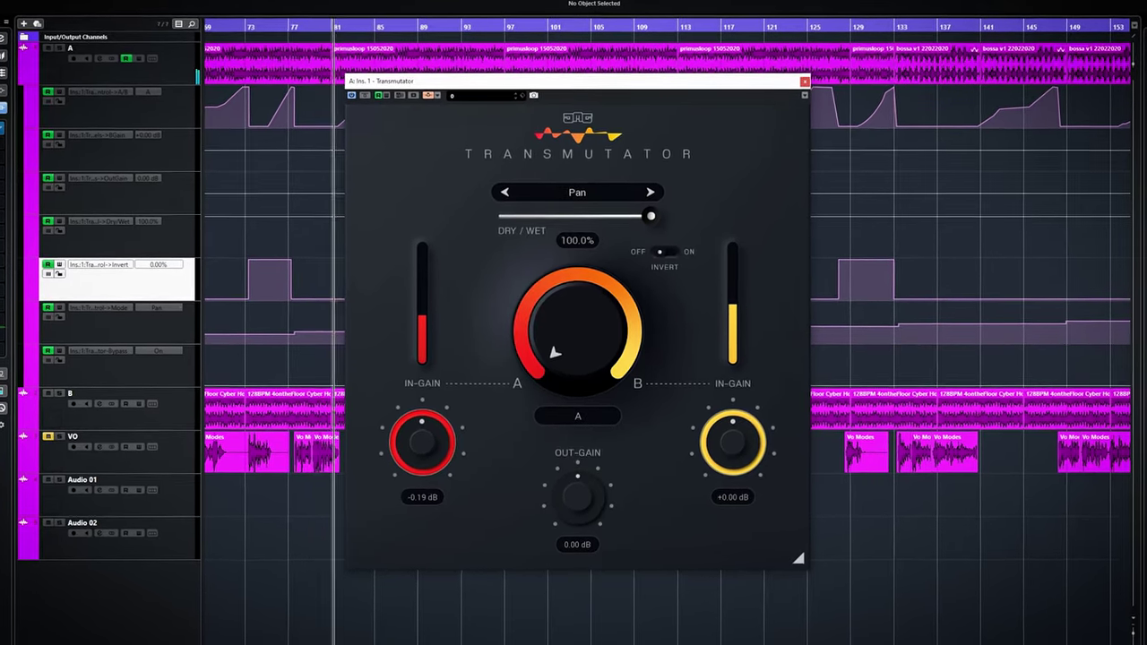
Turn the Pan-mode blend dial to 81% A, 19% B.
left_click_drag(555, 348, 579, 271)
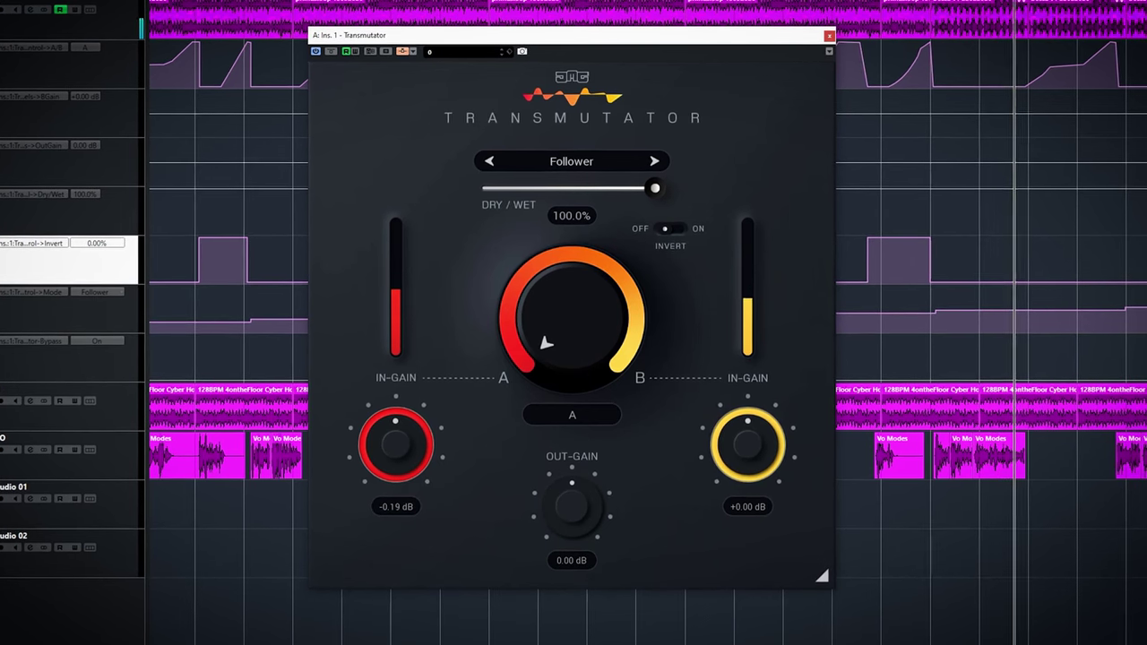
Begin turning the Follower-mode blend dial from A toward B.
left_click_drag(545, 343, 540, 338)
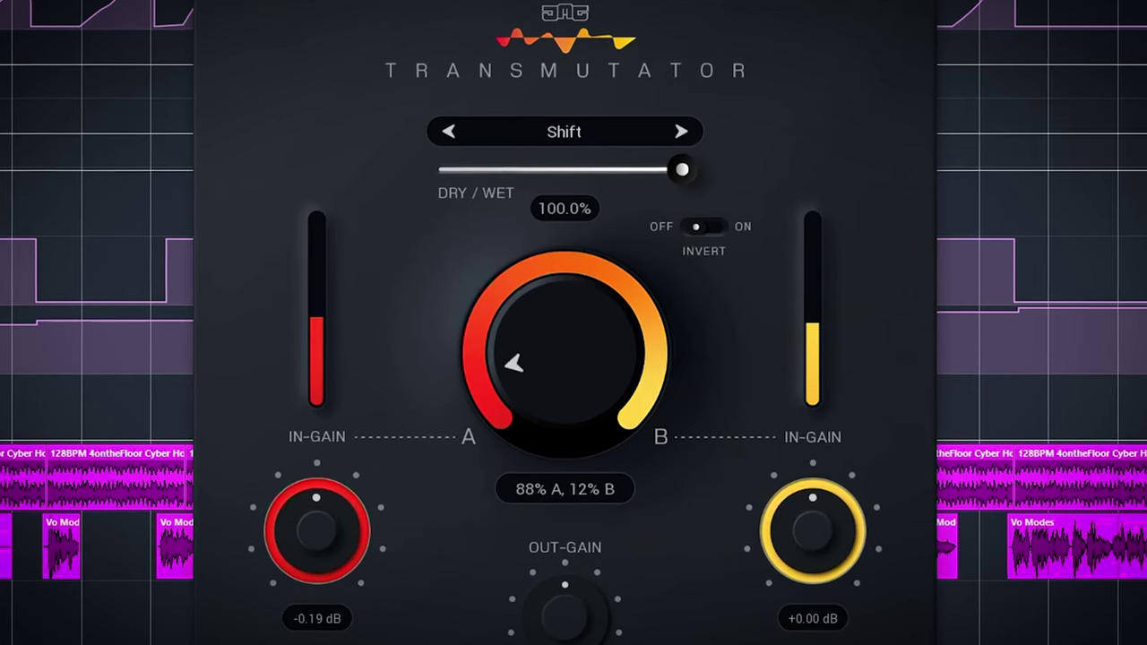
Sweep the Shift blend through 91%, 38% and 23% A, ending slightly further toward B.
left_click_drag(525, 323, 513, 370)
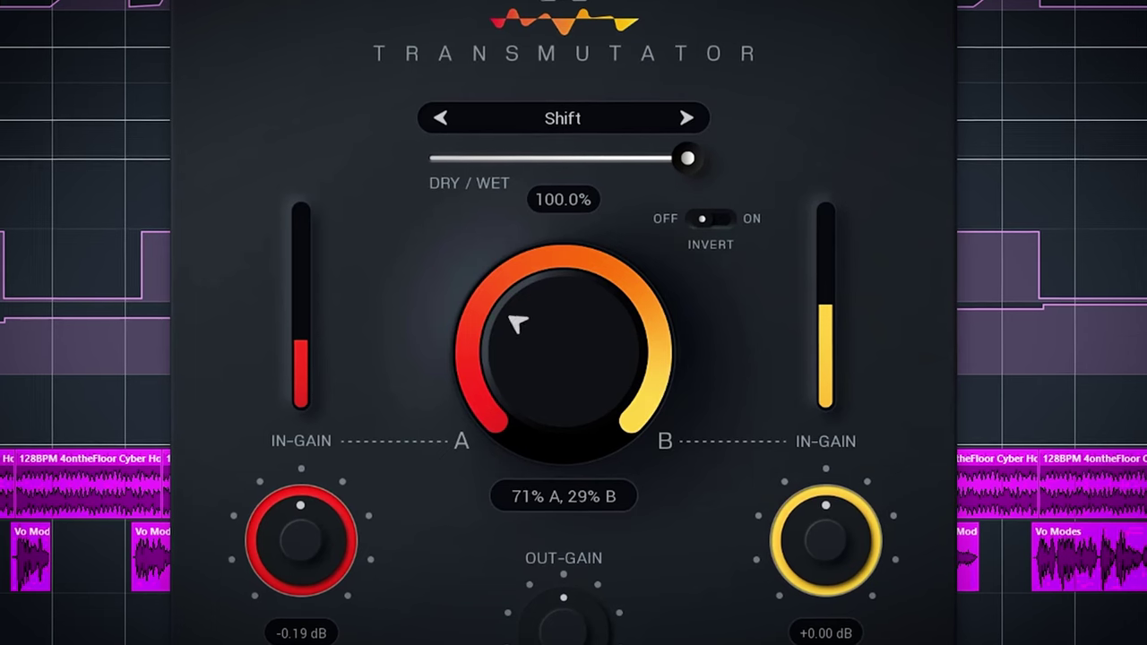
left_click_drag(522, 387, 592, 307)
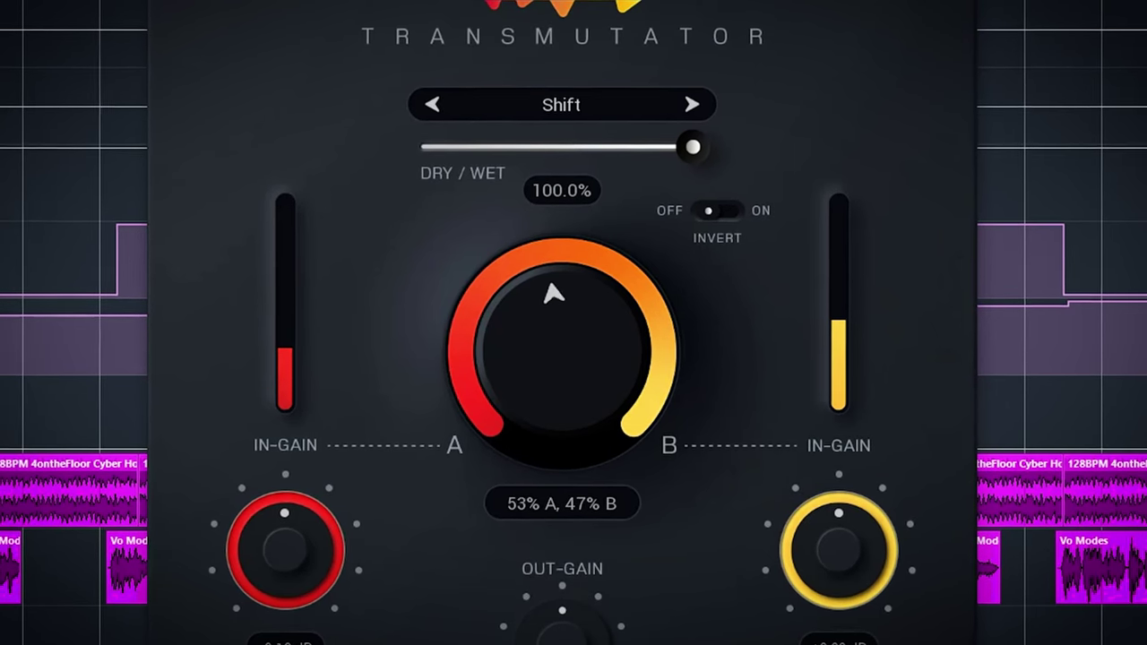
left_click_drag(553, 294, 519, 391)
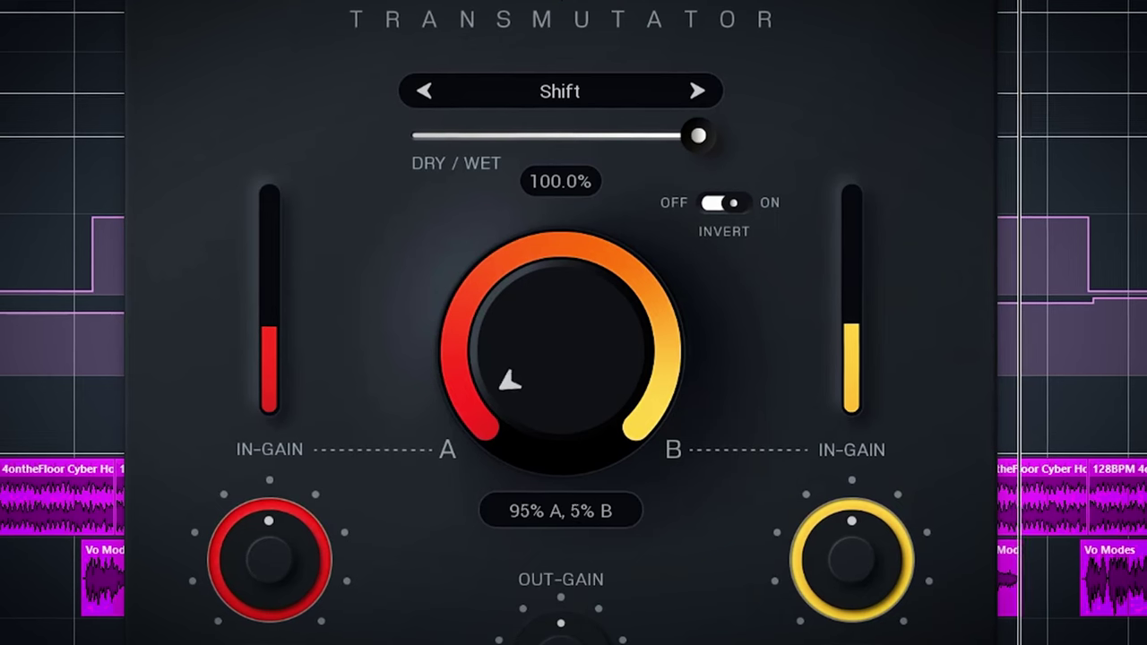
mouse_move(509, 381)
left_mouse_down()
mouse_move(497, 352)
mouse_move(523, 299)
mouse_move(564, 286)
mouse_move(611, 320)
mouse_move(613, 374)
mouse_move(512, 394)
left_mouse_up()
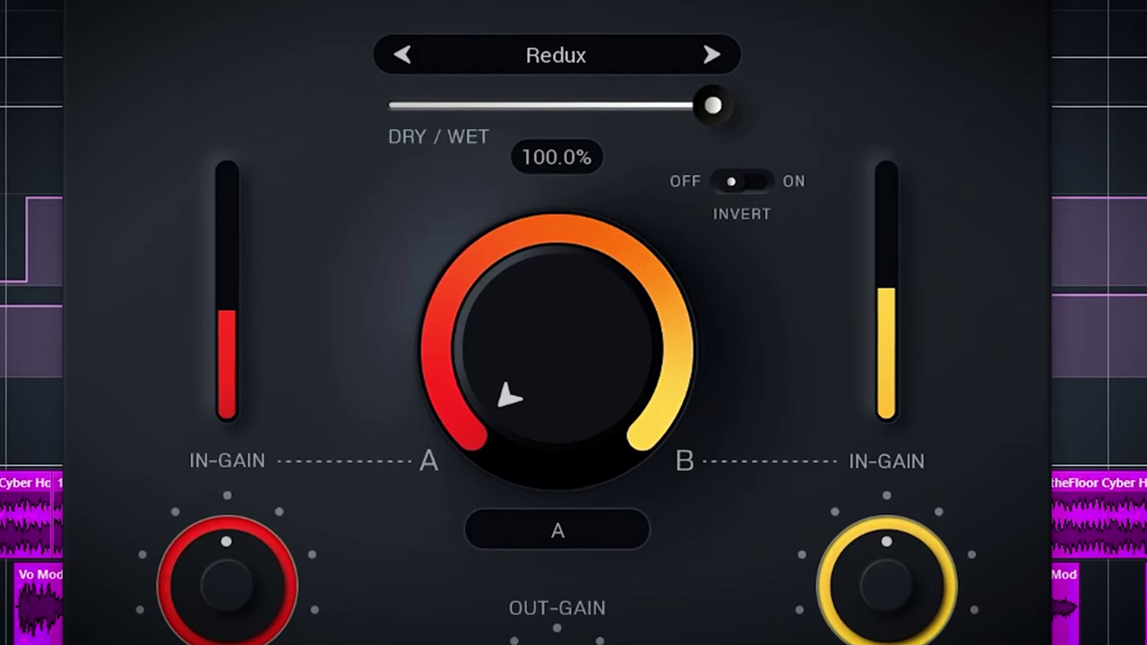
Drag the Redux blend dial to start mixing a little of track B into track A.
left_click_drag(507, 397, 606, 388)
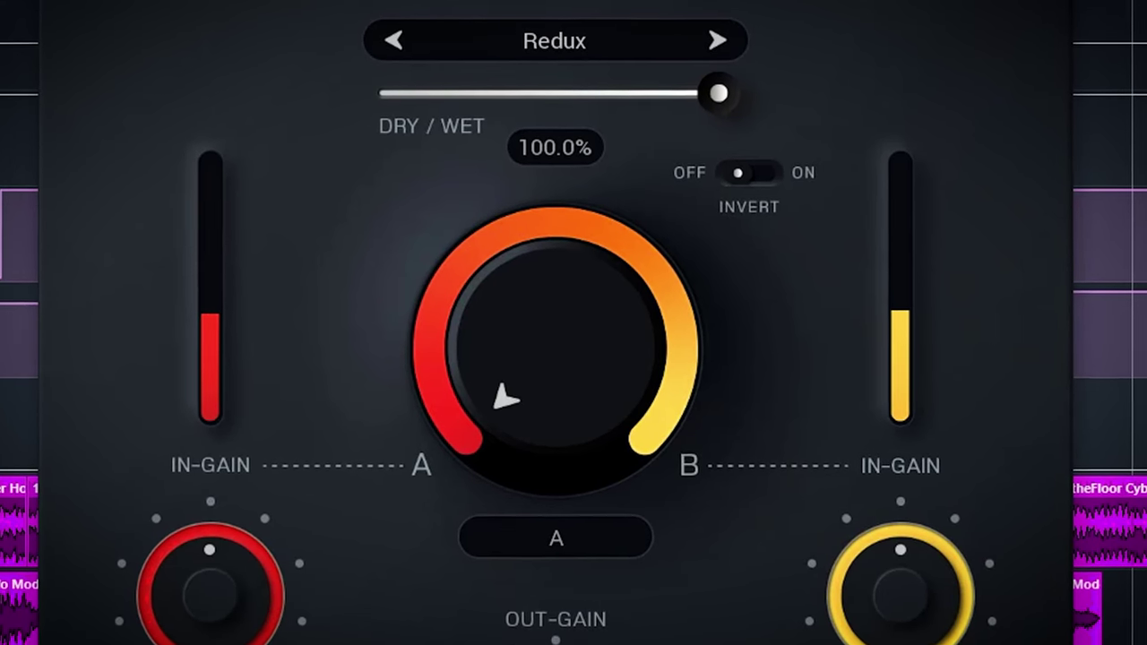